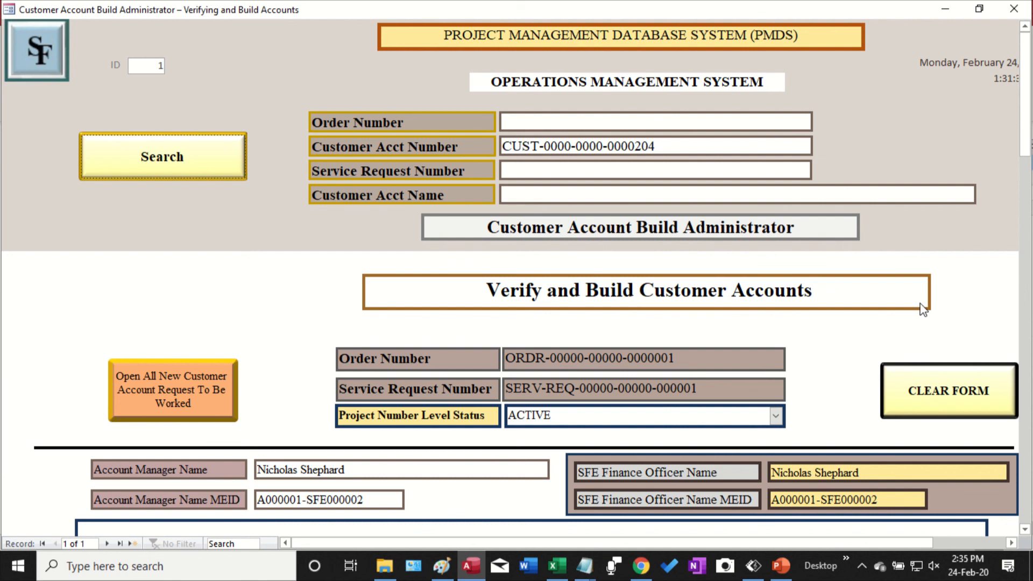
# Review the available options for Corporate Level Account Status and Project Number Level Status, keeping the existing selections
pyautogui.scroll(-3, 593, 353)
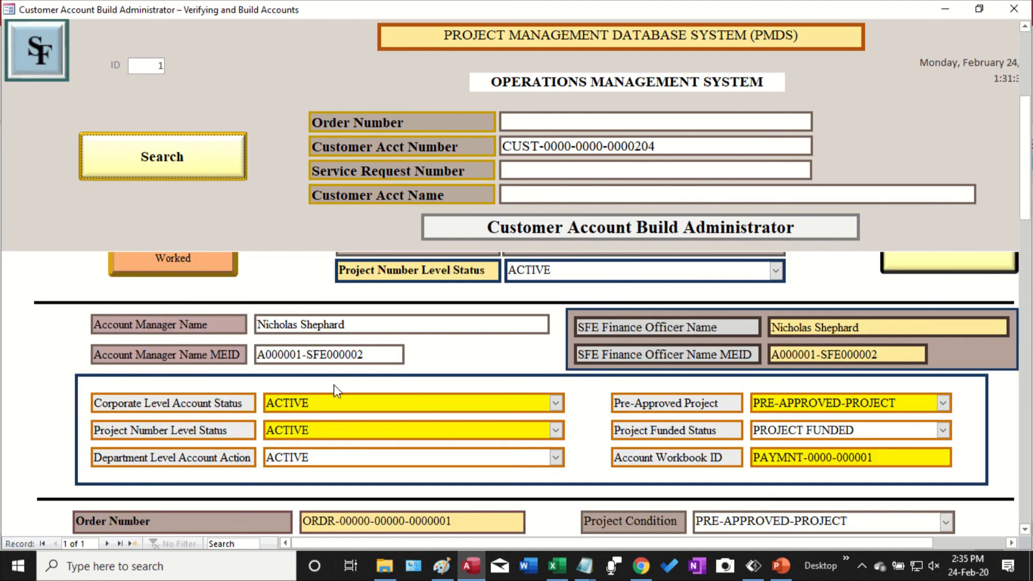
pyautogui.click(555, 402)
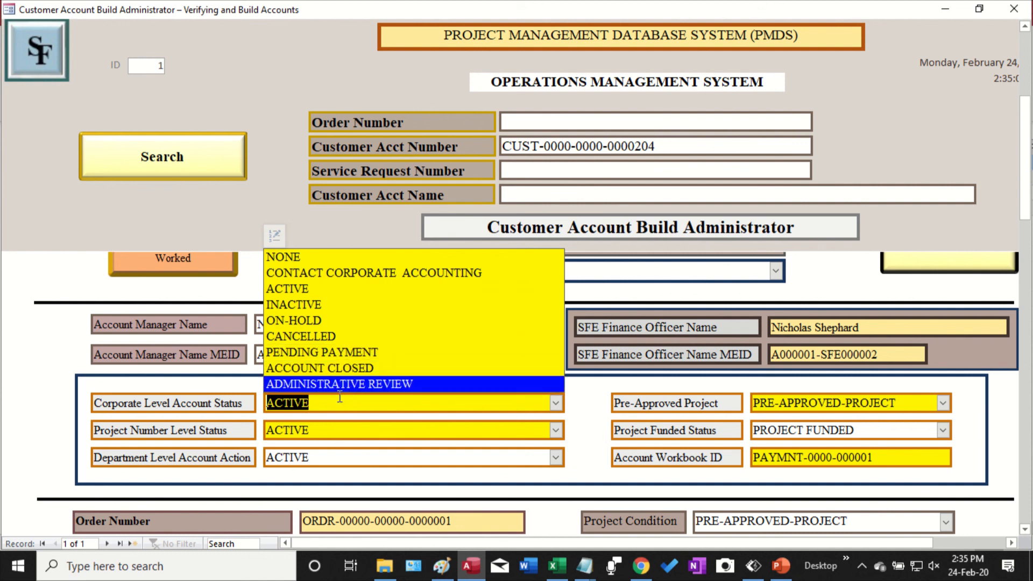
pyautogui.click(31, 347)
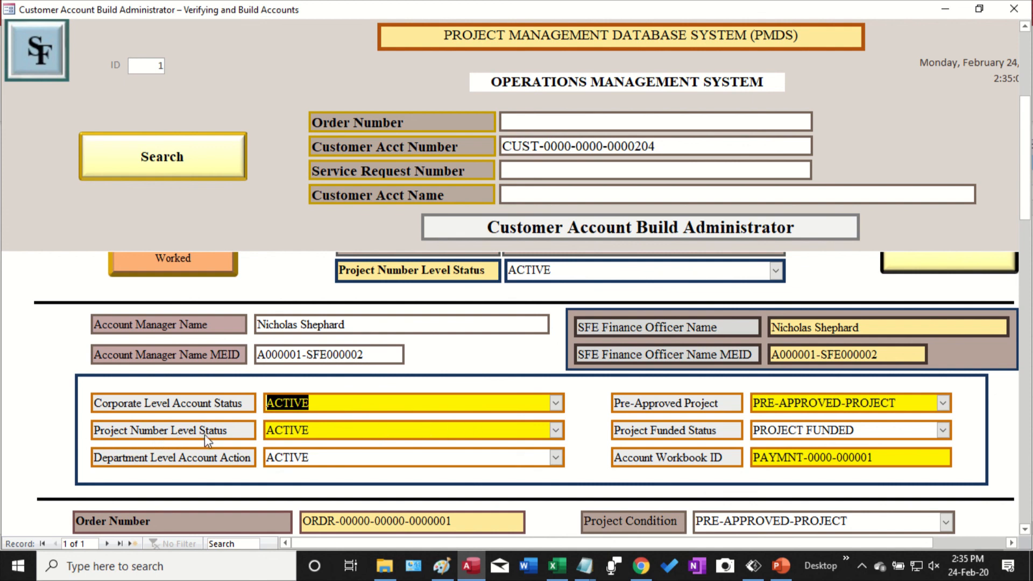
pyautogui.click(556, 431)
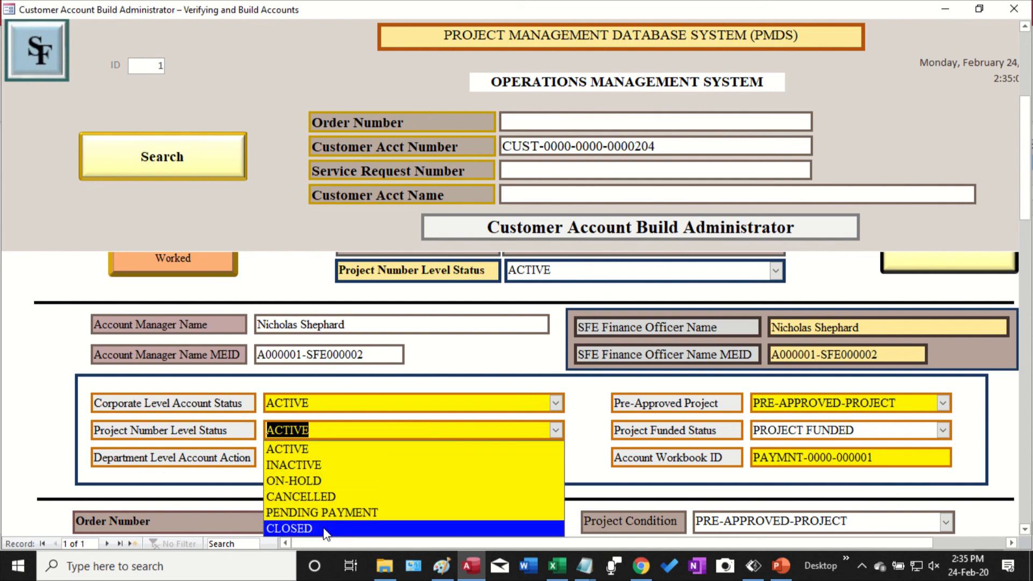
pyautogui.click(33, 363)
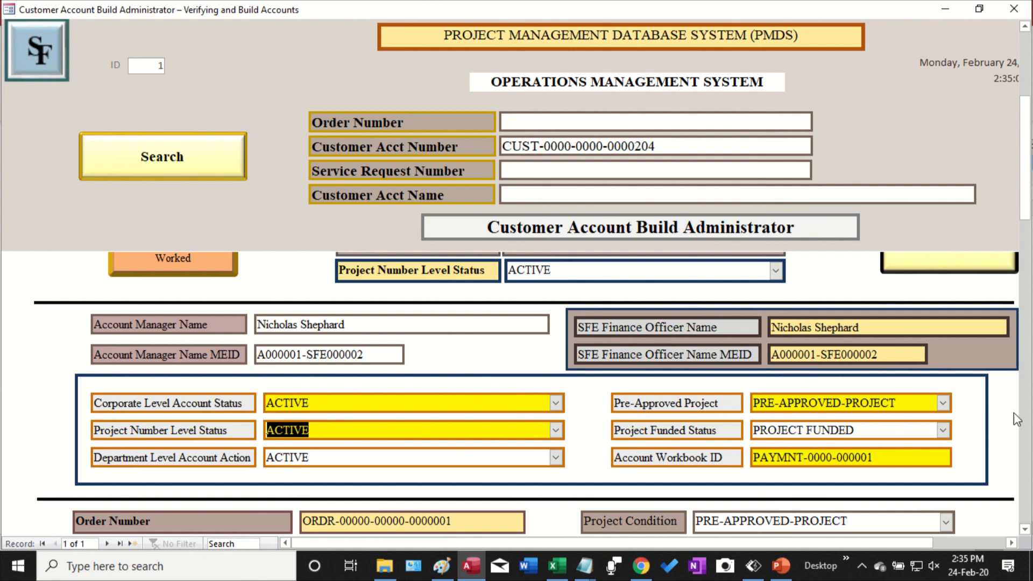
# Review the available options for the Pre-Approved Project field without changing its selection
pyautogui.click(946, 408)
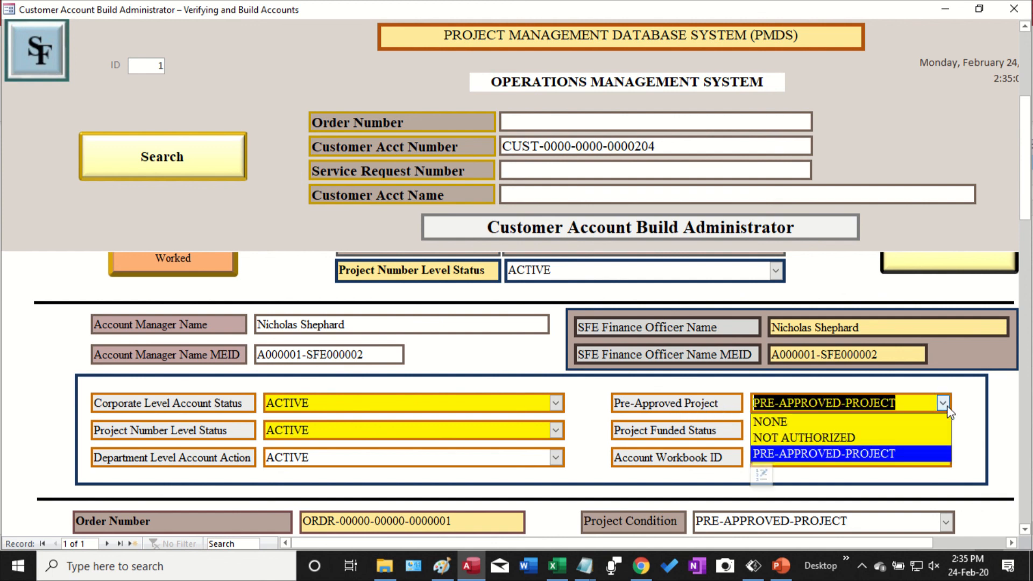
pyautogui.click(982, 413)
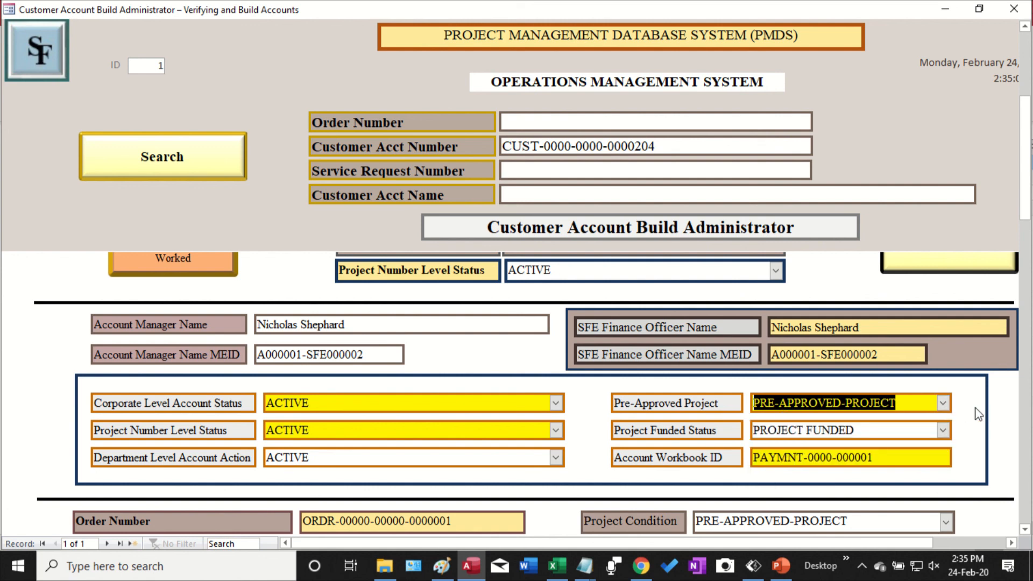
pyautogui.click(943, 403)
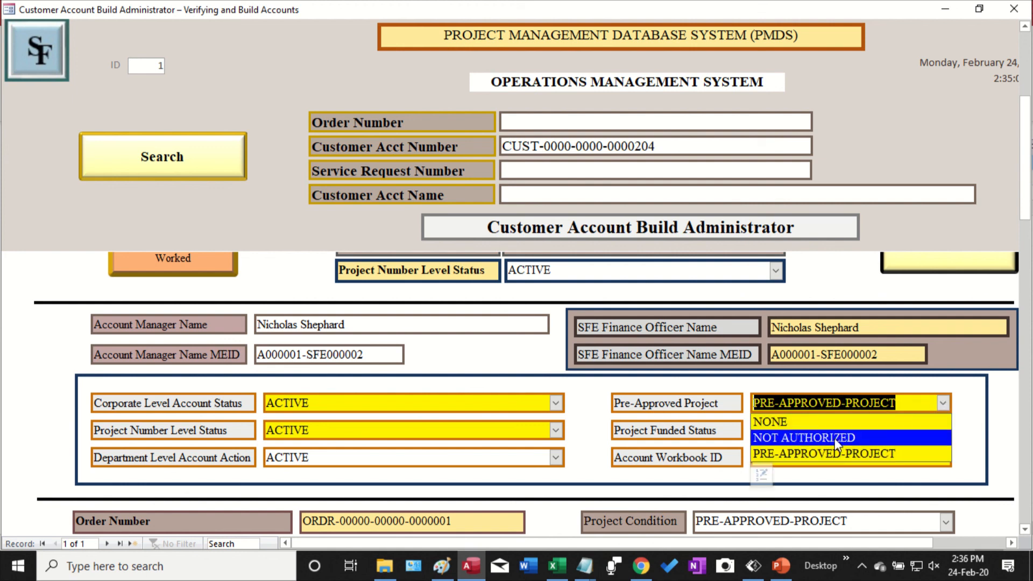
pyautogui.click(689, 386)
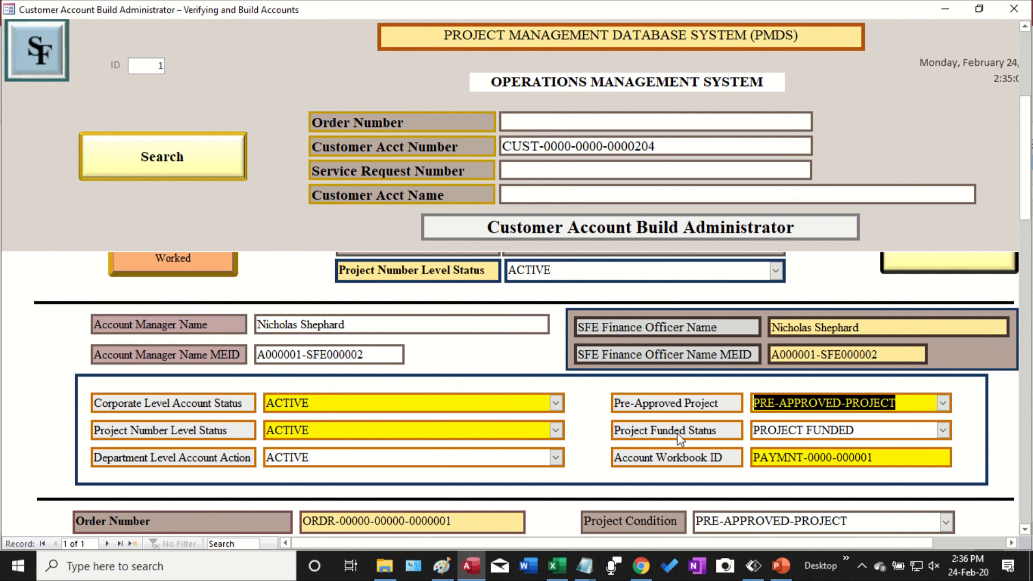
# Review the Project Funded Status options without changing them, and highlight the Account Workbook ID value
pyautogui.click(943, 430)
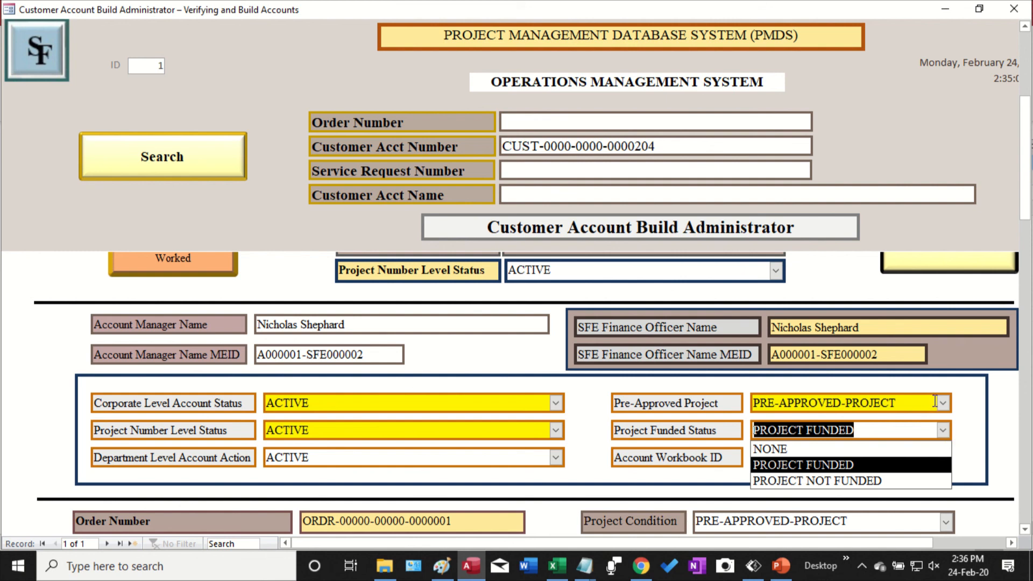
pyautogui.click(698, 387)
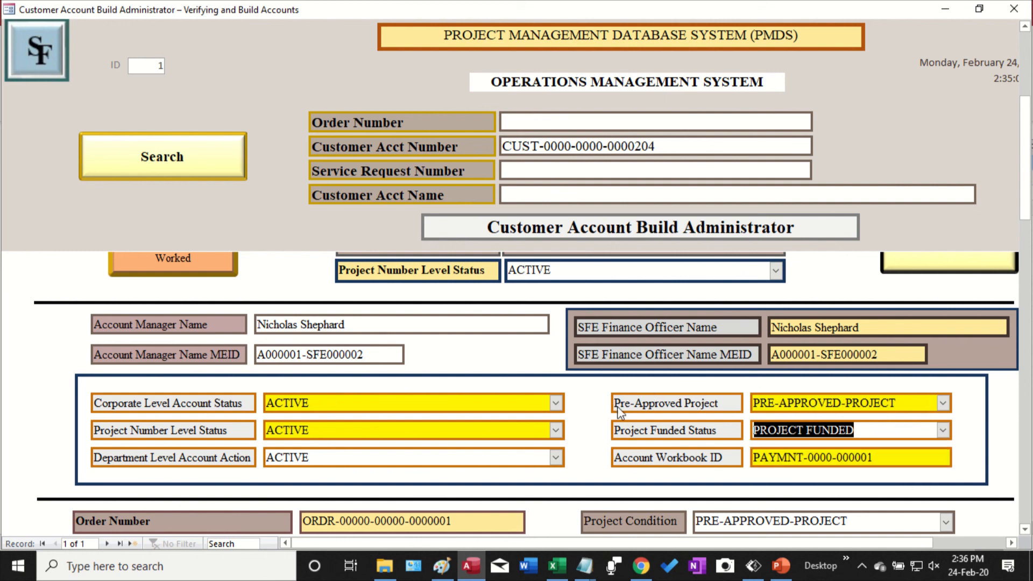
pyautogui.click(943, 430)
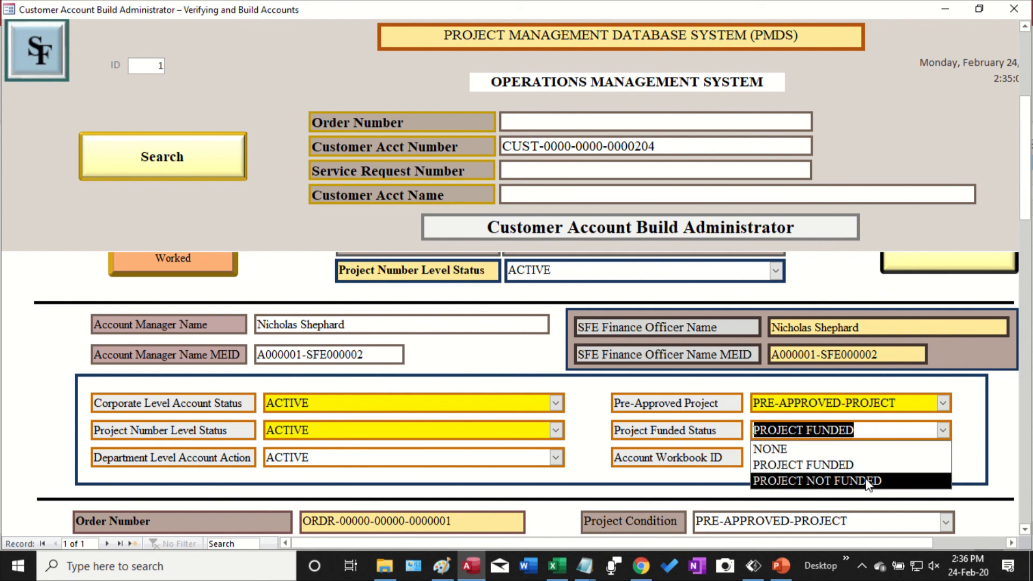
pyautogui.click(638, 384)
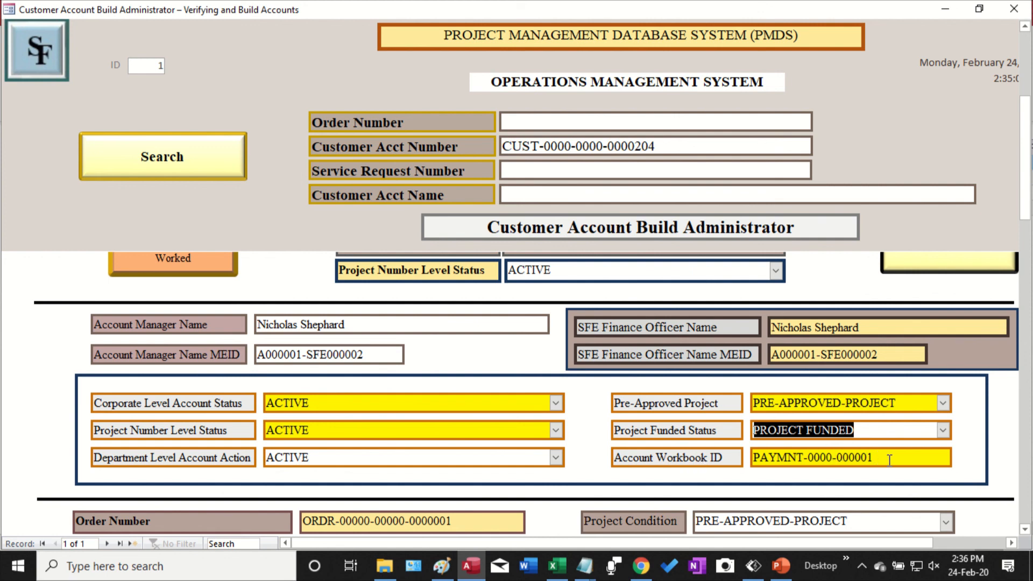
pyautogui.moveTo(890, 460); pyautogui.dragTo(684, 459)
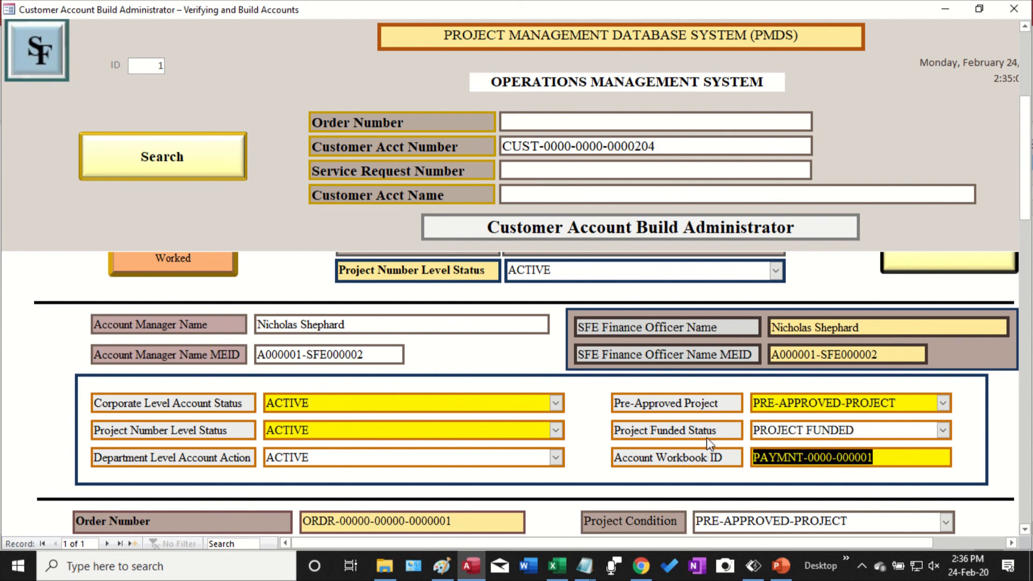
# Review the list of available customer account numbers and the Project Condition options for the order, leaving both selections as they are
pyautogui.scroll(-2, 667, 452)
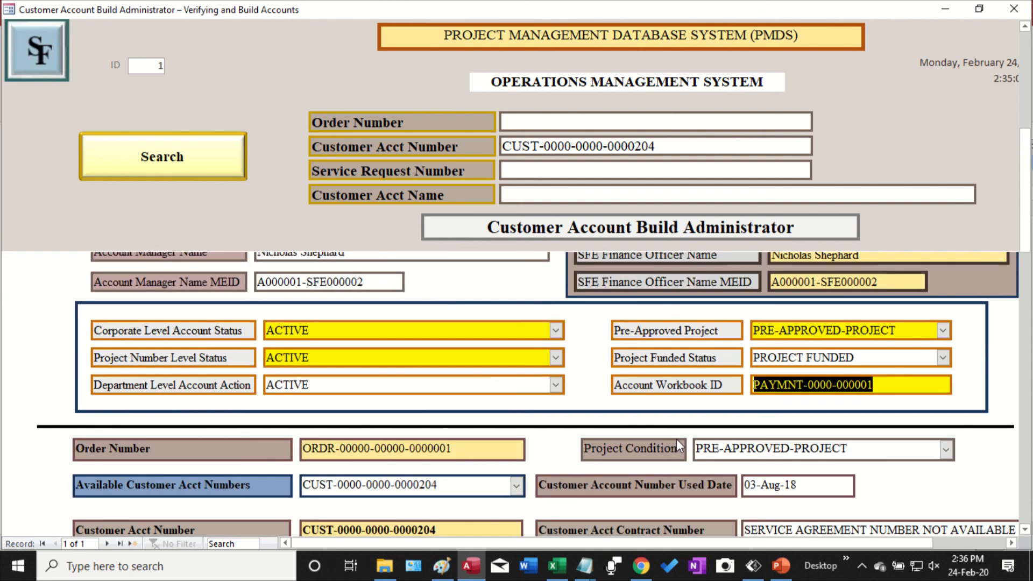
pyautogui.scroll(-2, 676, 437)
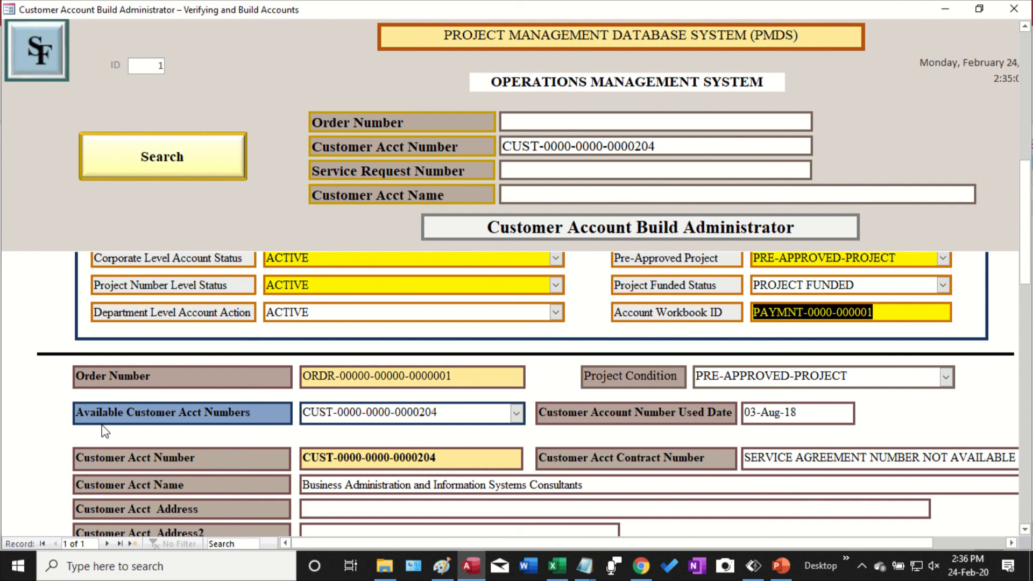
pyautogui.click(518, 414)
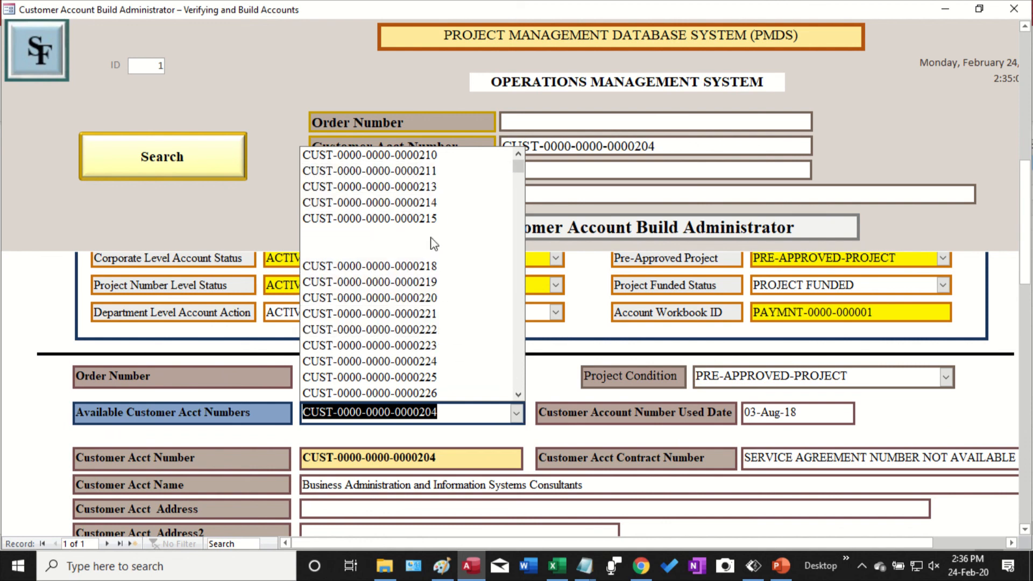
pyautogui.click(11, 326)
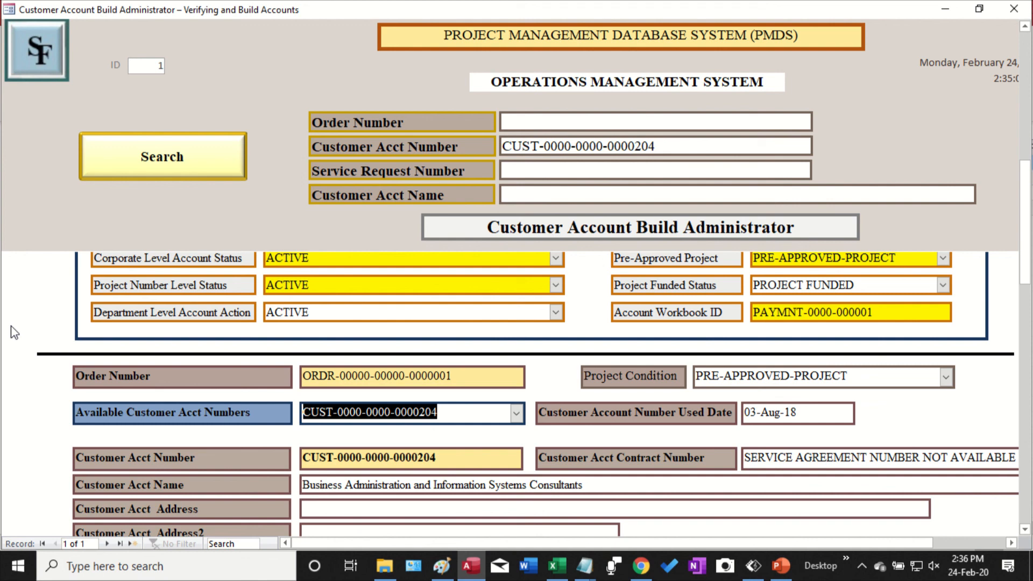
pyautogui.click(945, 377)
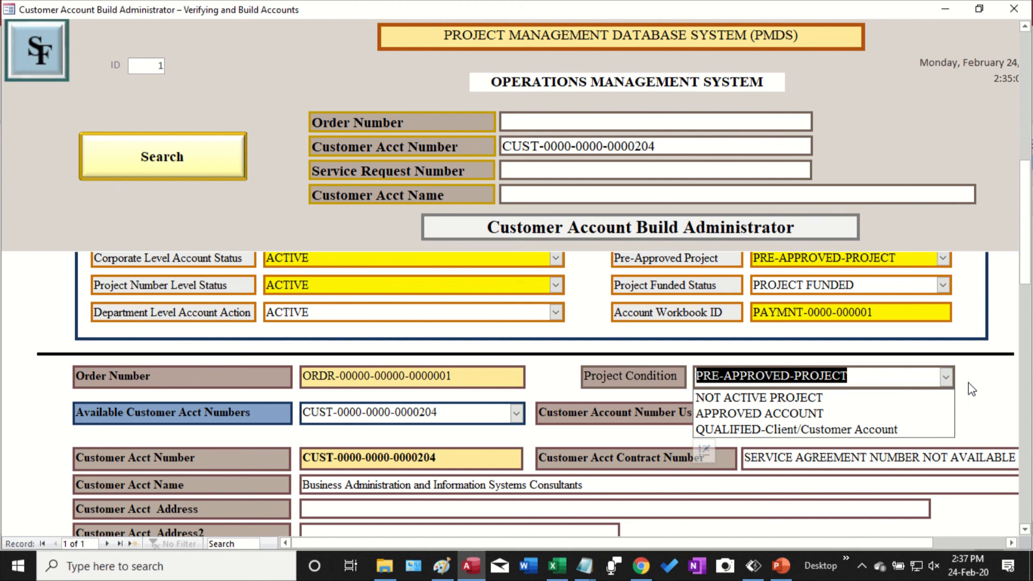
pyautogui.click(985, 384)
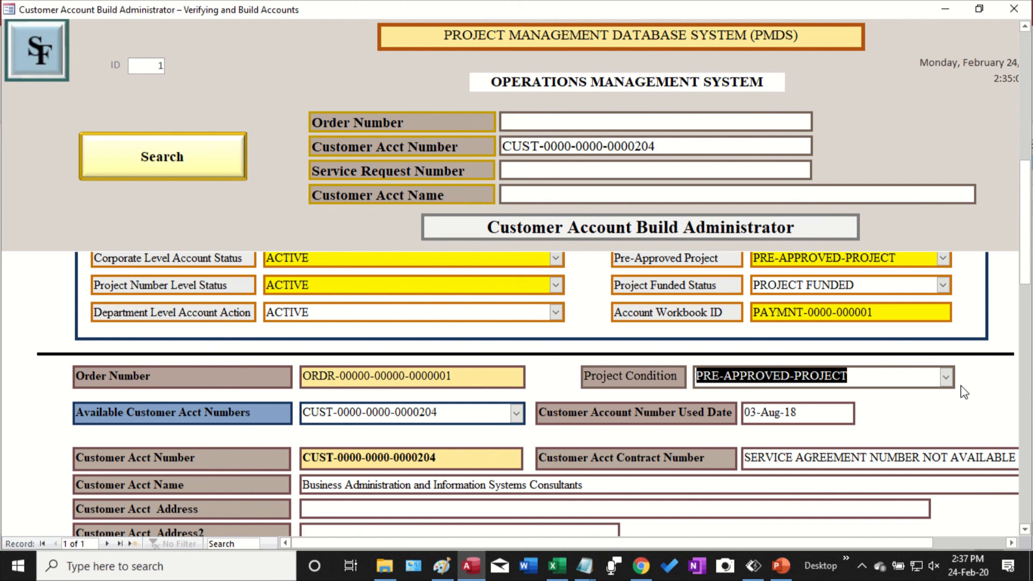
pyautogui.click(946, 377)
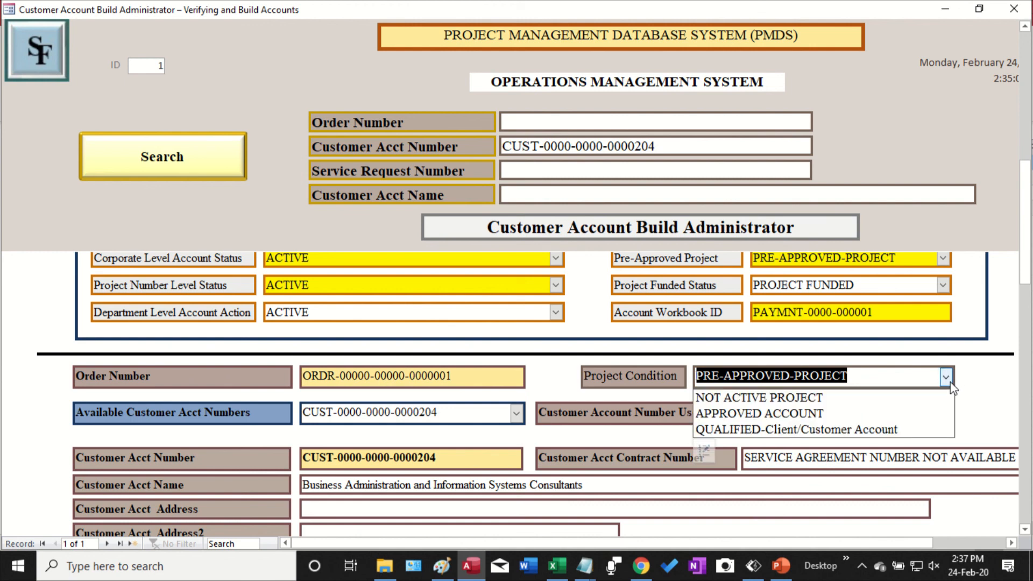
pyautogui.click(990, 382)
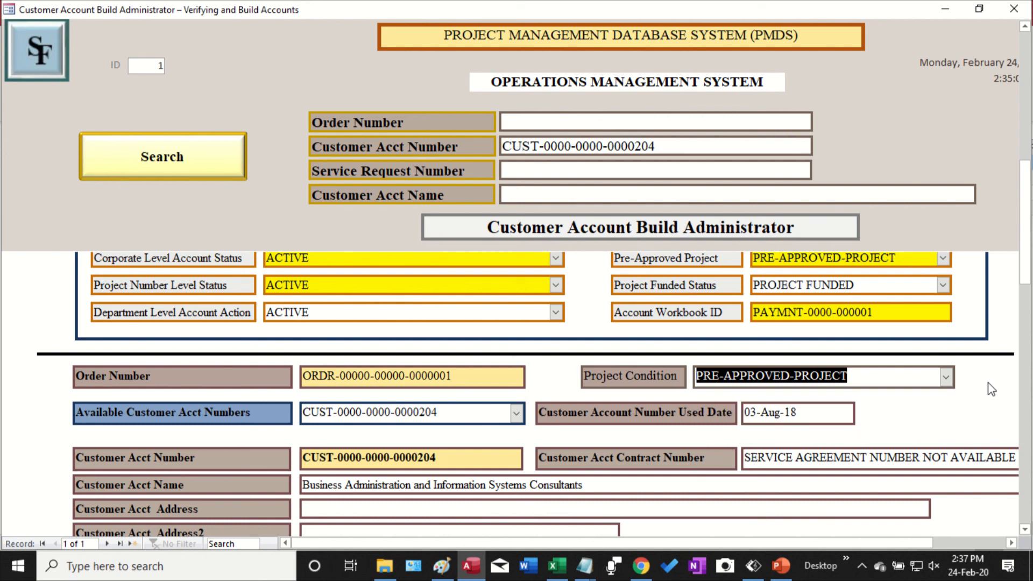
# Examine the rest of the account form: customer address and contact details, account type and department fields, and the update, validation and form action commands
pyautogui.scroll(-1, 889, 396)
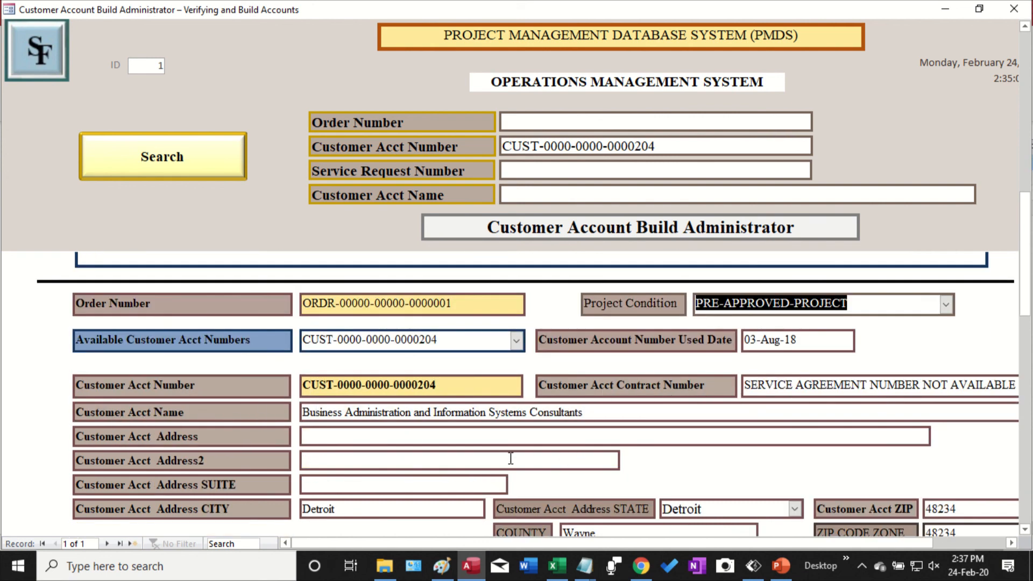
pyautogui.scroll(-1, 518, 457)
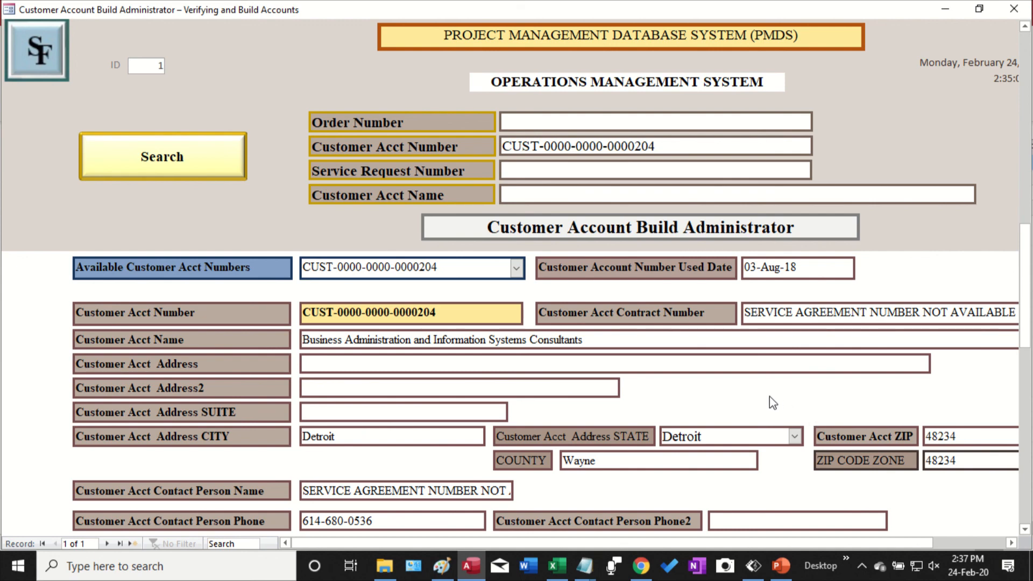
pyautogui.scroll(-3, 771, 398)
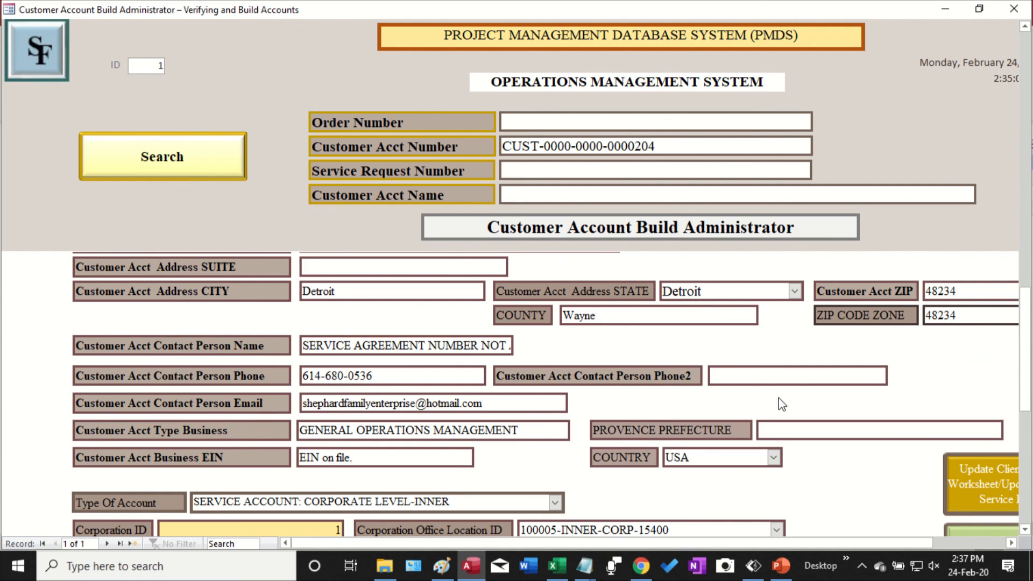
pyautogui.scroll(-5, 779, 403)
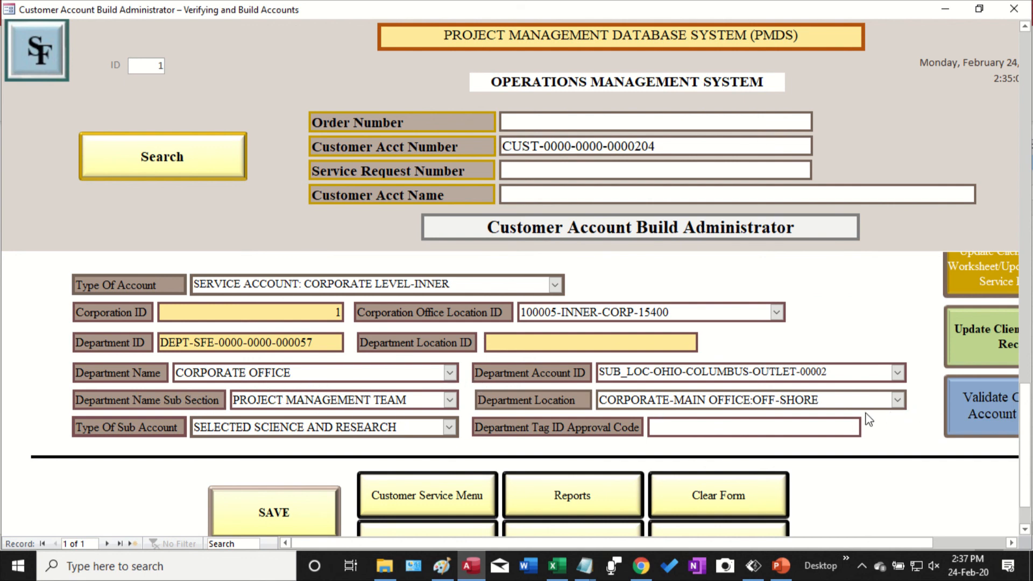
pyautogui.scroll(3, 867, 428)
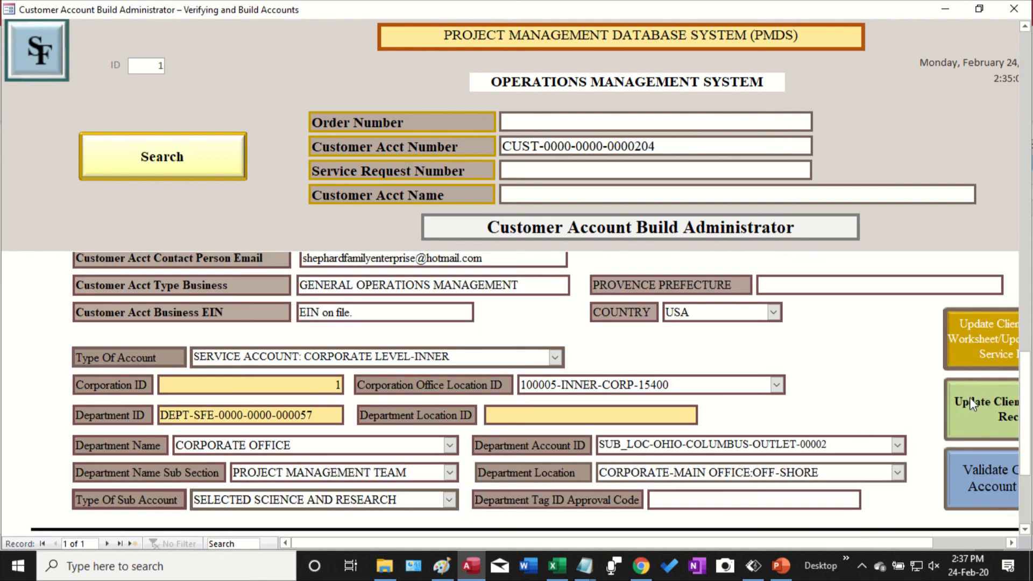
pyautogui.moveTo(691, 542); pyautogui.dragTo(856, 546)
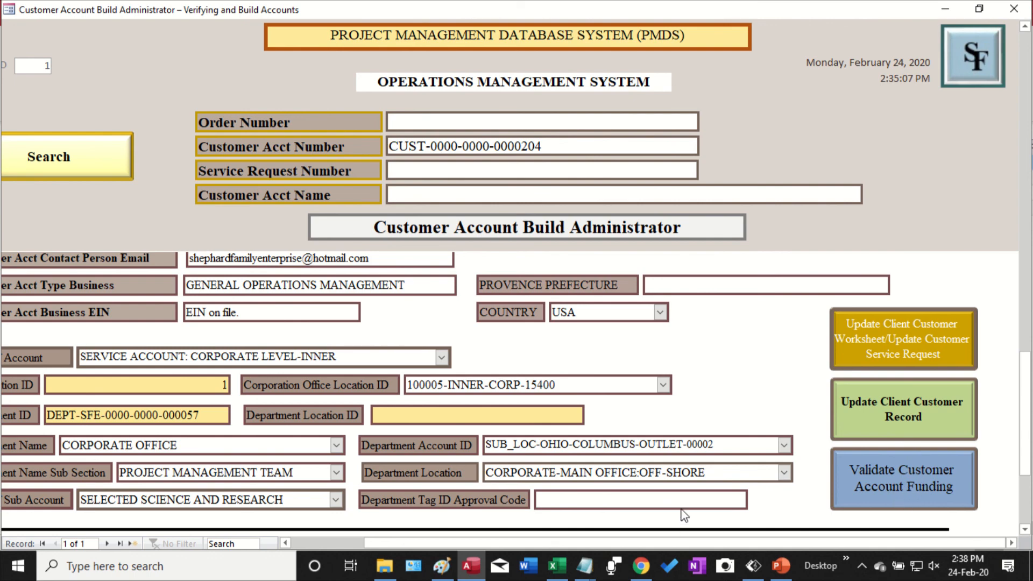
pyautogui.scroll(-3, 680, 517)
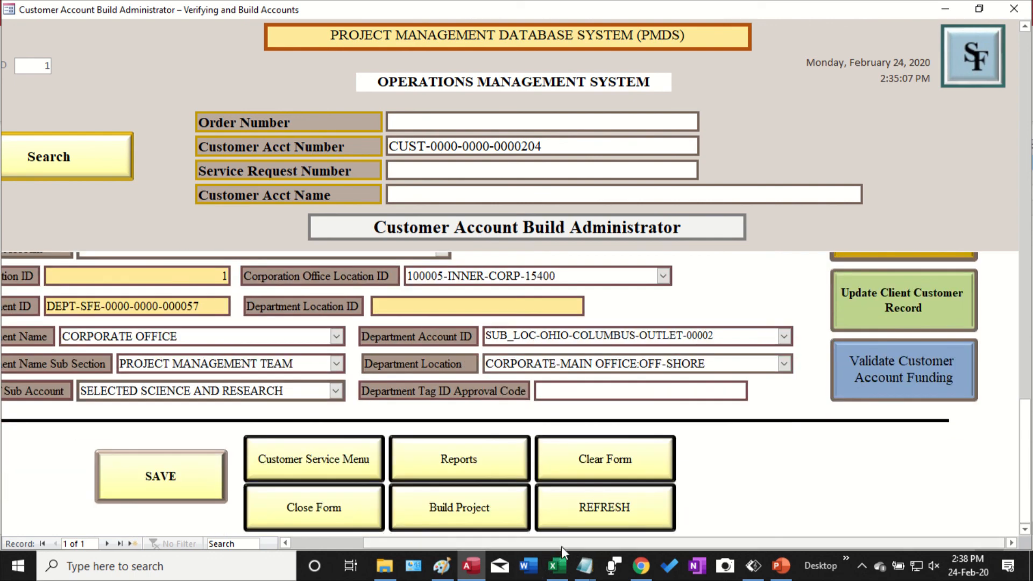
pyautogui.moveTo(561, 547); pyautogui.dragTo(411, 538)
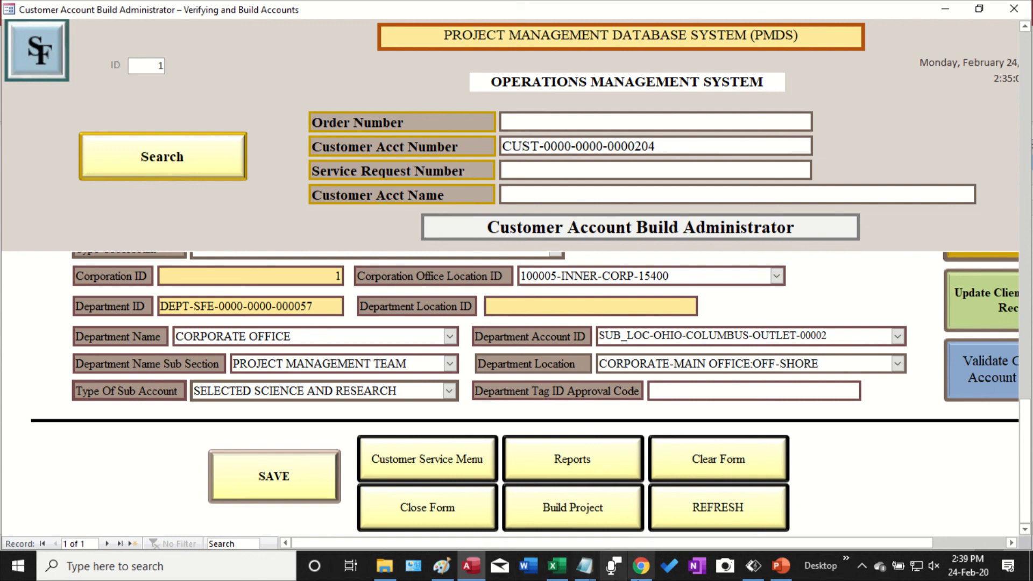
pyautogui.moveTo(759, 571)
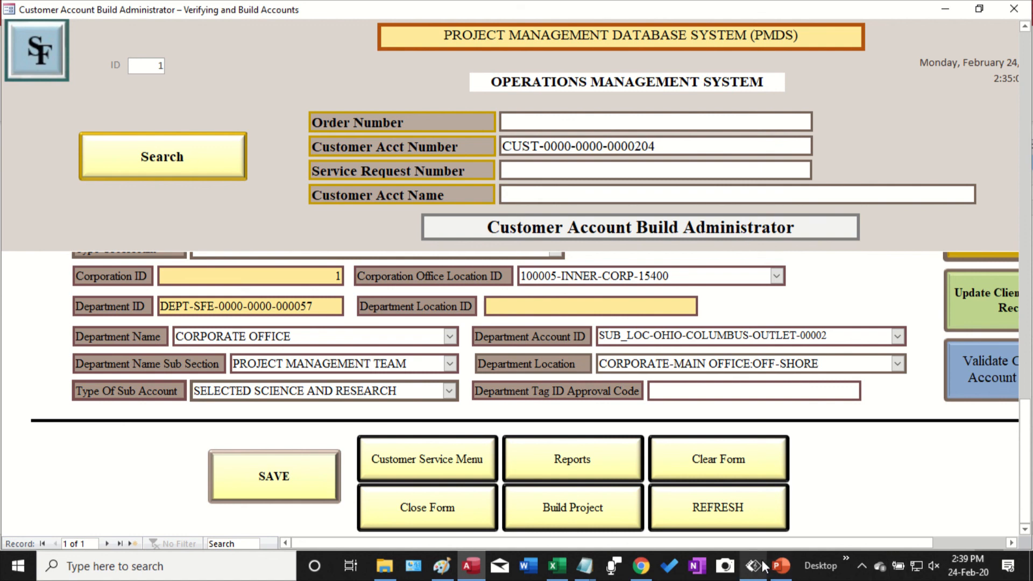
pyautogui.click(732, 535)
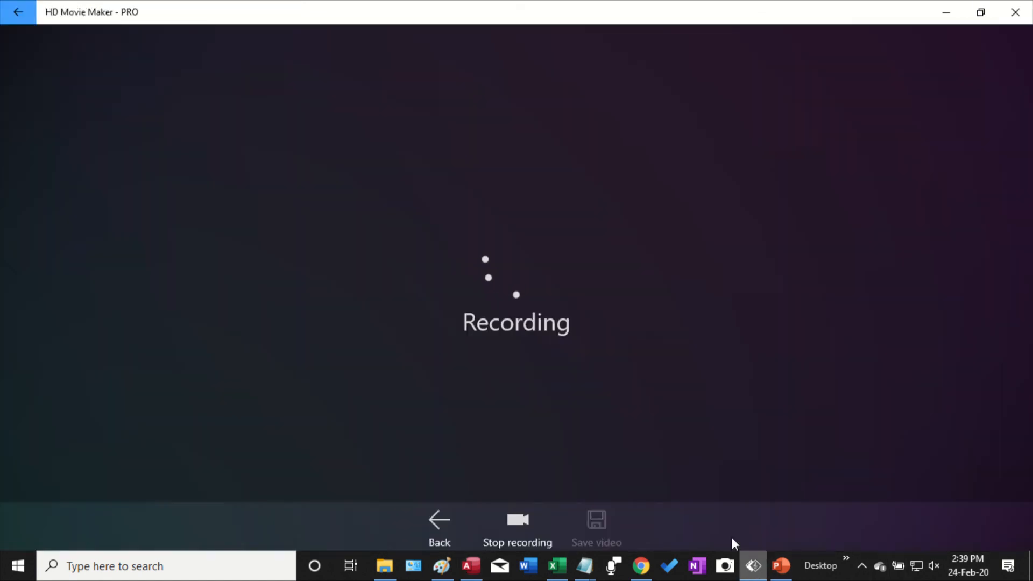